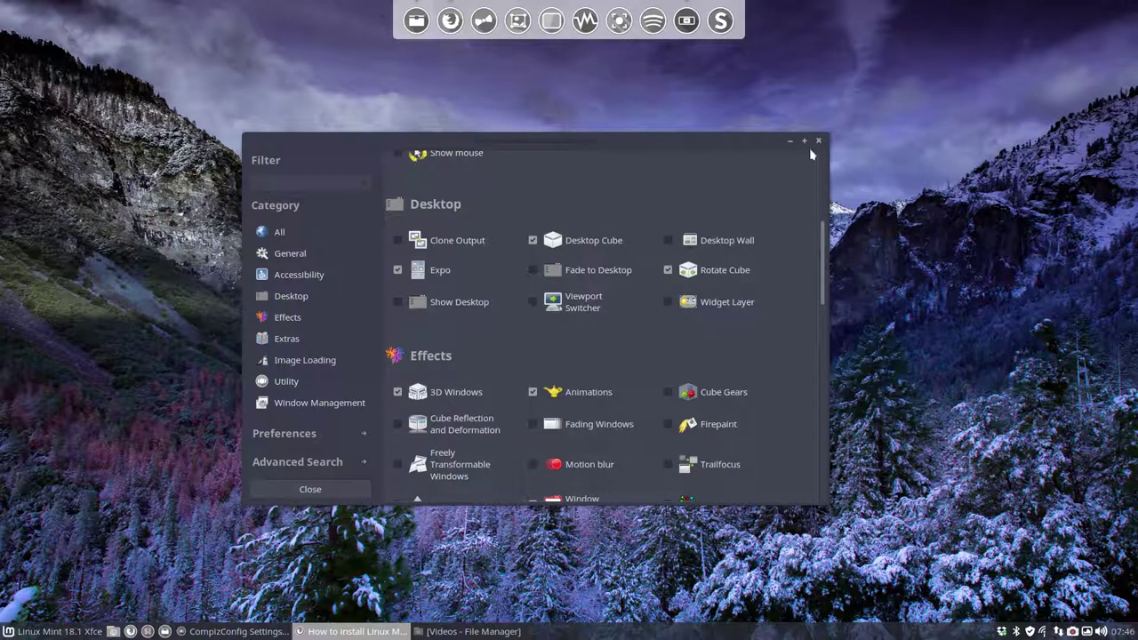
# Step: Launch Sublime Text from the top dock over the CompizConfig settings
pyautogui.click(720, 21)
# Step: Open Sublime Text's Goto menu and Bookmarks submenu to see the menus before any change
pyautogui.click(161, 24)
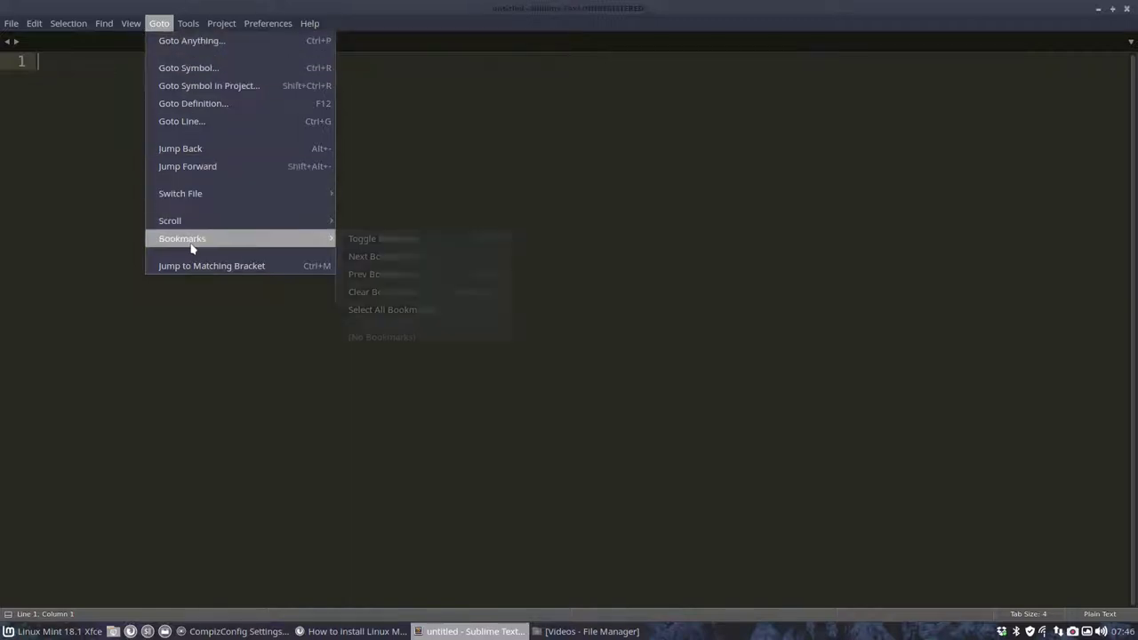
# Step: Close Sublime Text and tick the Opacity, Brightness and Saturation plugin under Accessibility
pyautogui.click(607, 256)
pyautogui.click(1125, 9)
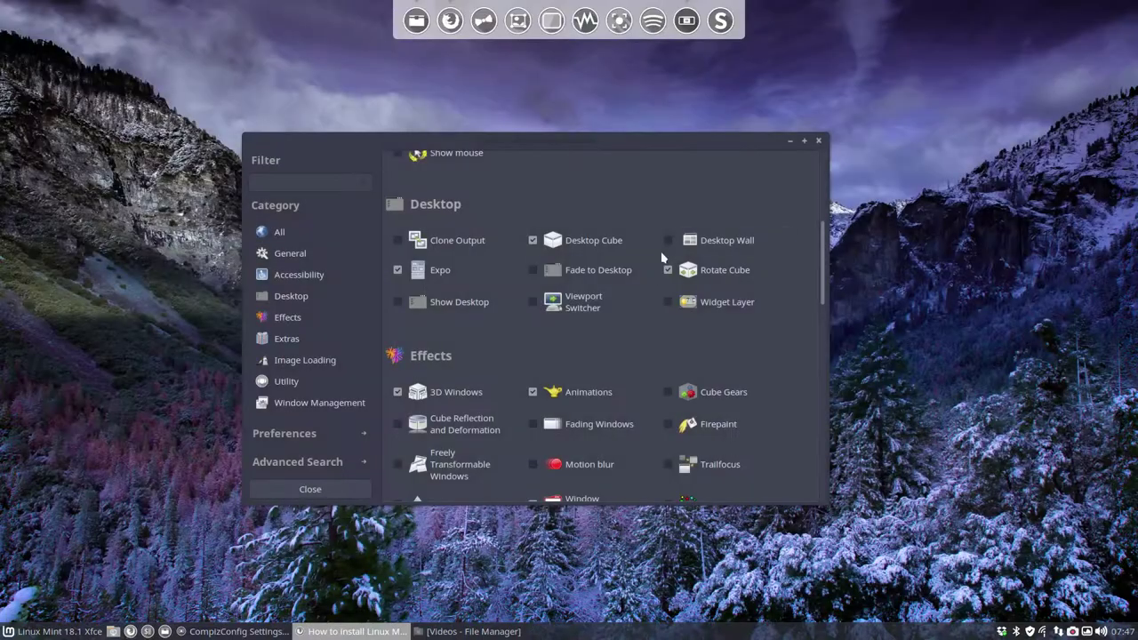
pyautogui.scroll(-4, 657, 355)
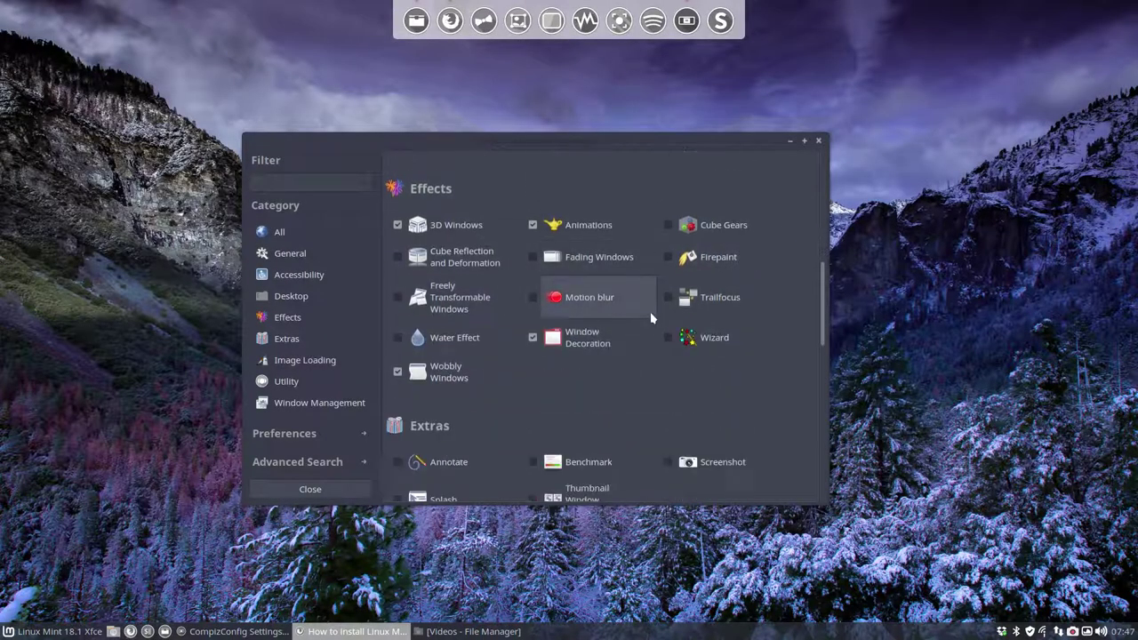
pyautogui.scroll(5, 655, 318)
pyautogui.scroll(1, 656, 317)
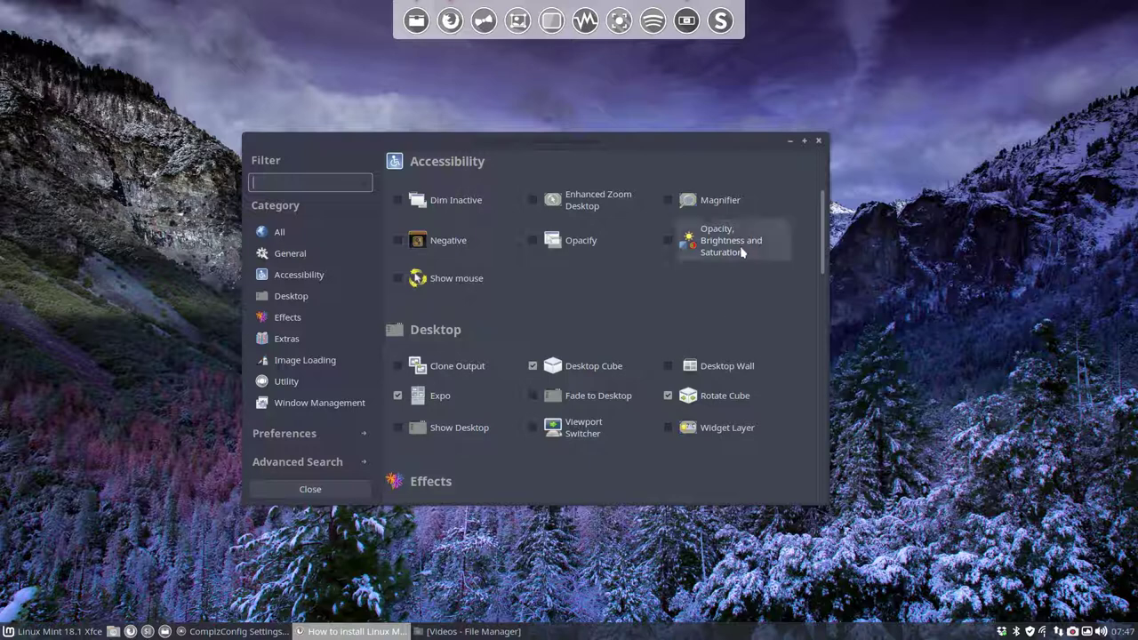
pyautogui.click(670, 241)
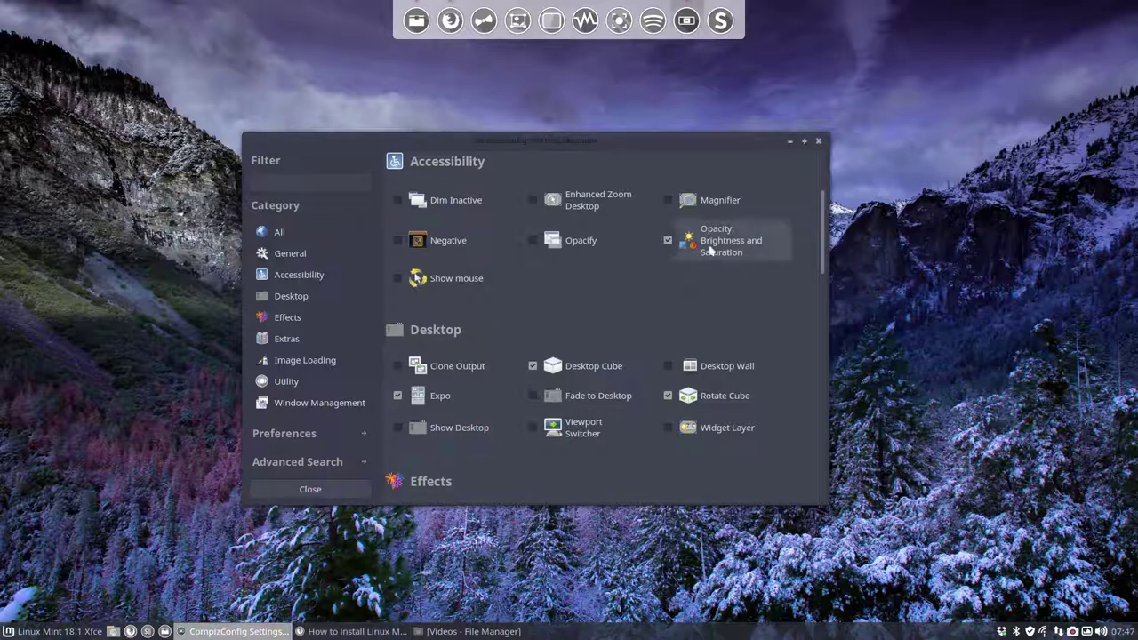
# Step: Relaunch Sublime Text and open its menus to check their transparency, then dismiss them
pyautogui.click(719, 20)
pyautogui.click(307, 25)
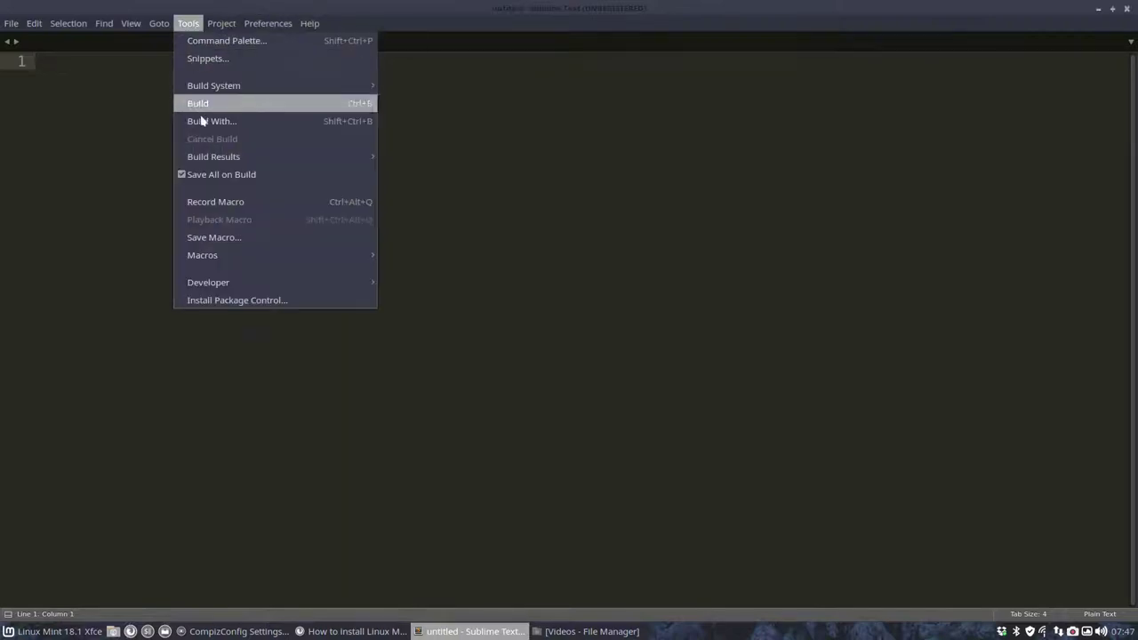
pyautogui.moveTo(132, 26)
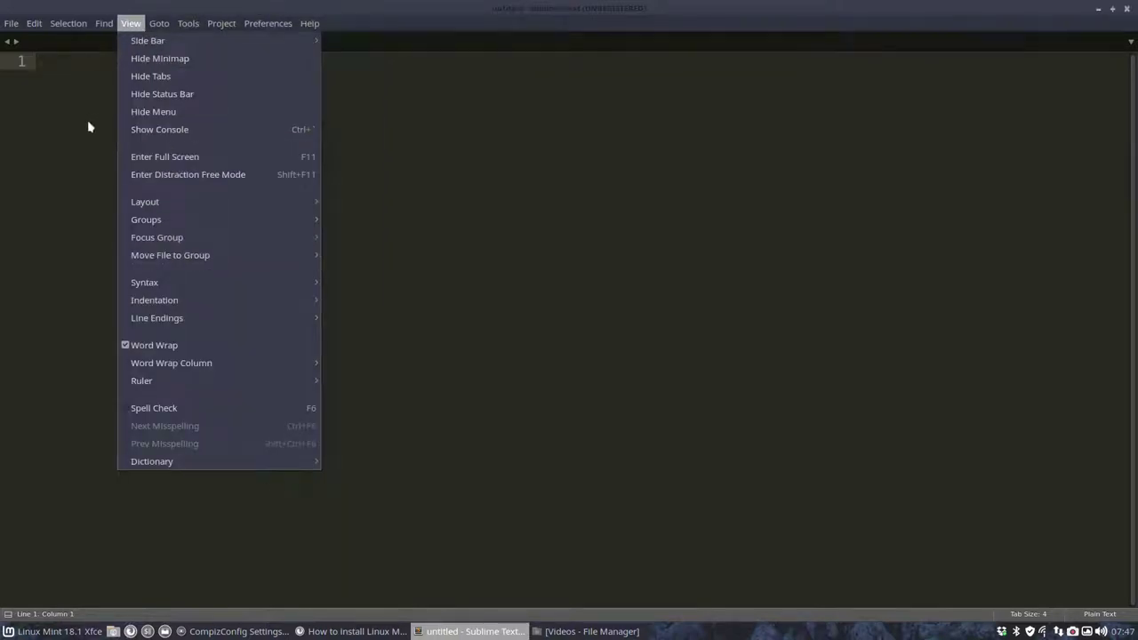
pyautogui.press('Escape')
# Step: Close the editor and open the plugin's settings, browsing Brightness and Saturation before returning to Opacity
pyautogui.click(1126, 10)
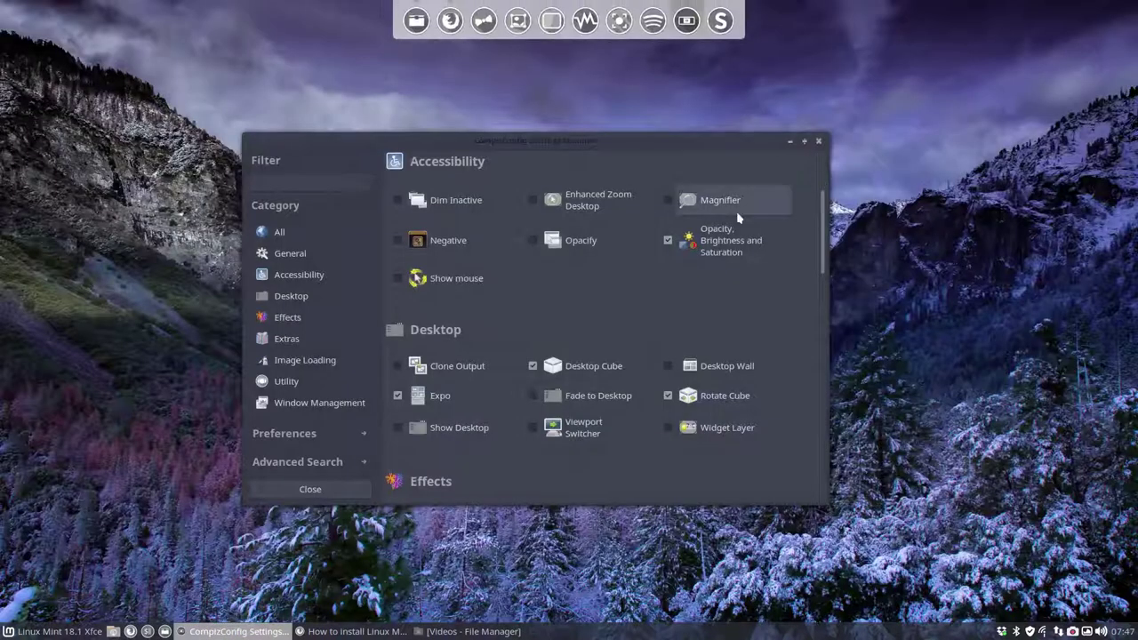
pyautogui.click(704, 236)
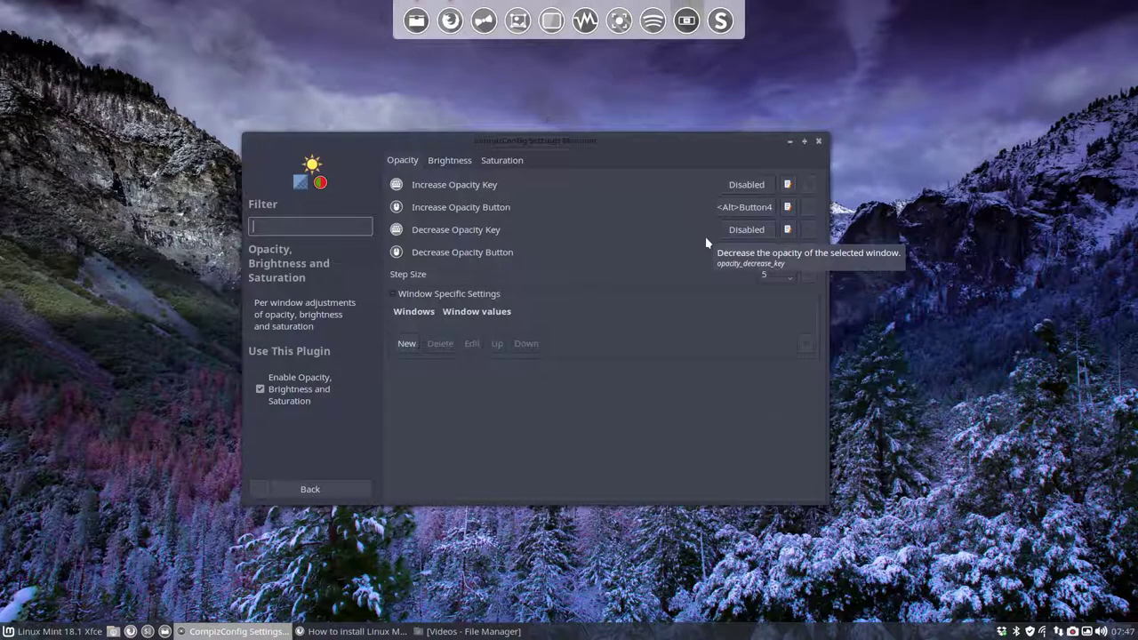
pyautogui.click(452, 163)
pyautogui.click(497, 161)
pyautogui.click(404, 161)
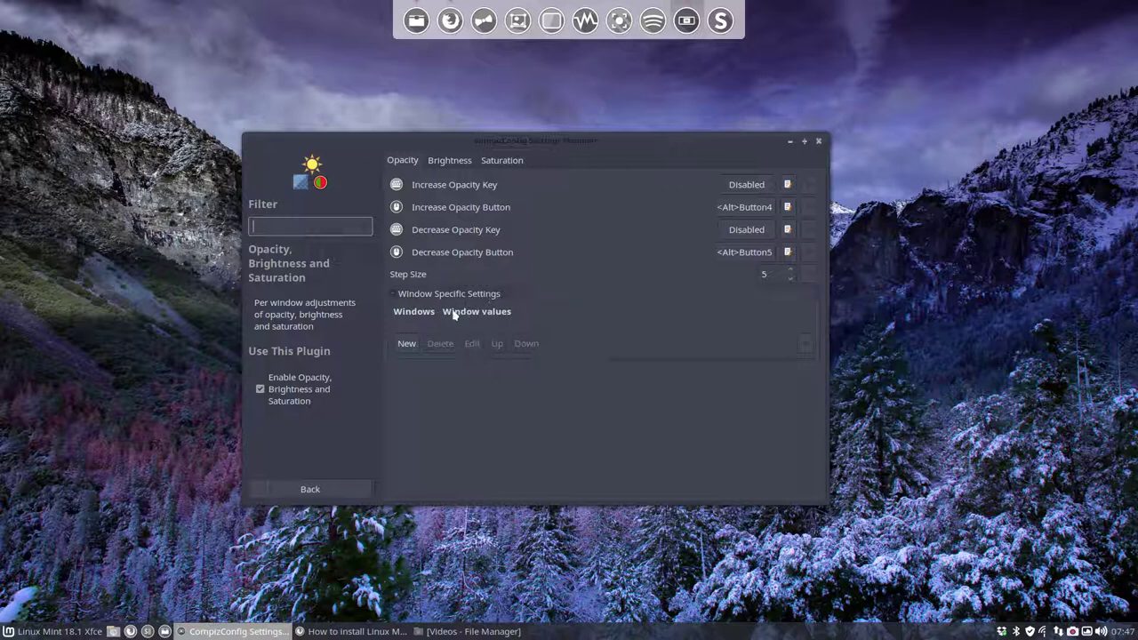
# Step: Add a new window-specific rule matching Menu windows with opacity value 90
pyautogui.click(407, 344)
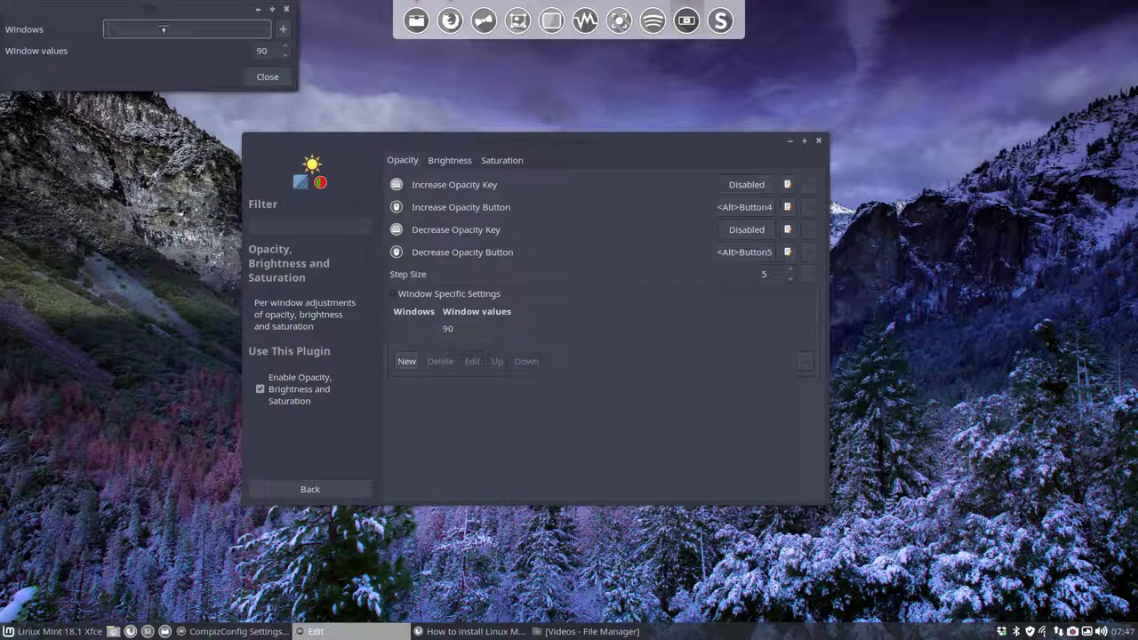
pyautogui.moveTo(191, 11); pyautogui.dragTo(584, 314)
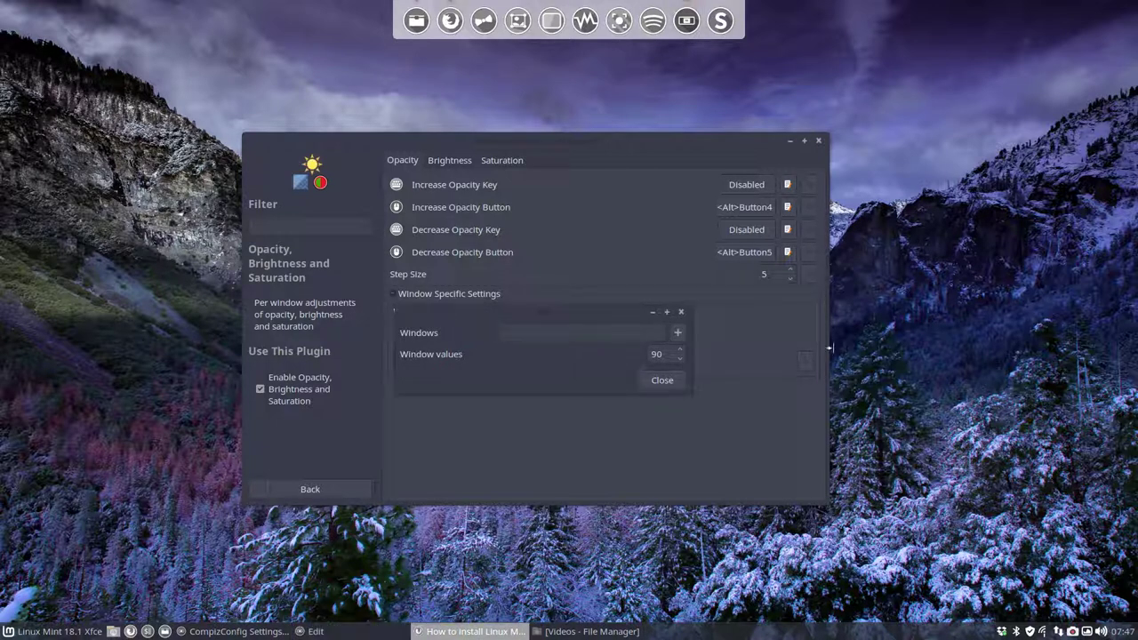
pyautogui.click(520, 331)
pyautogui.write('Menu')
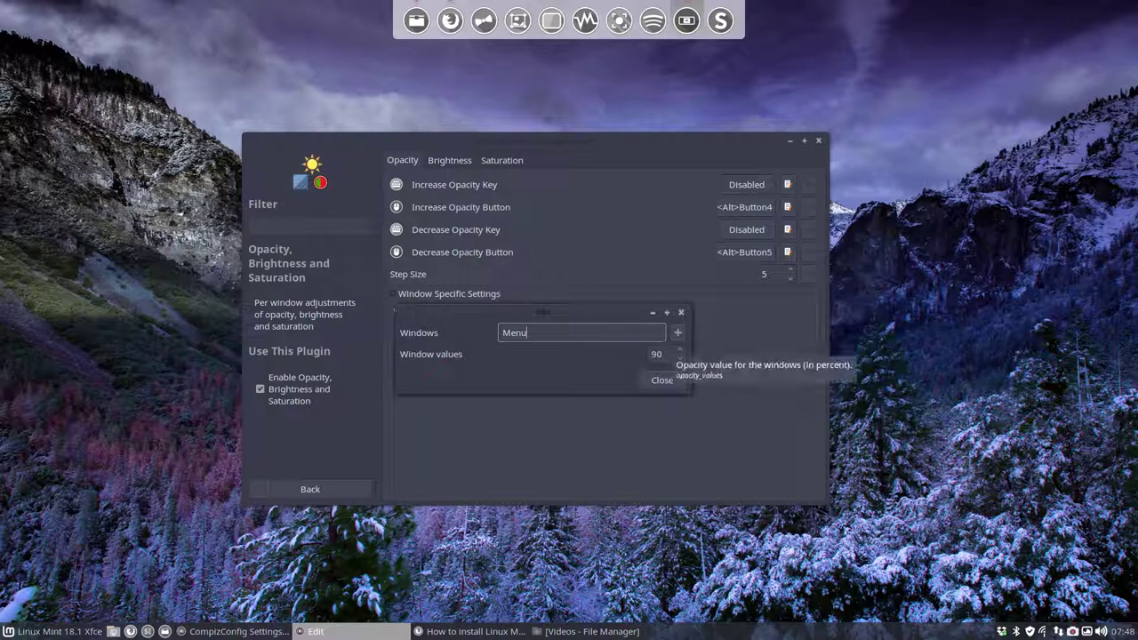
pyautogui.doubleClick(665, 356)
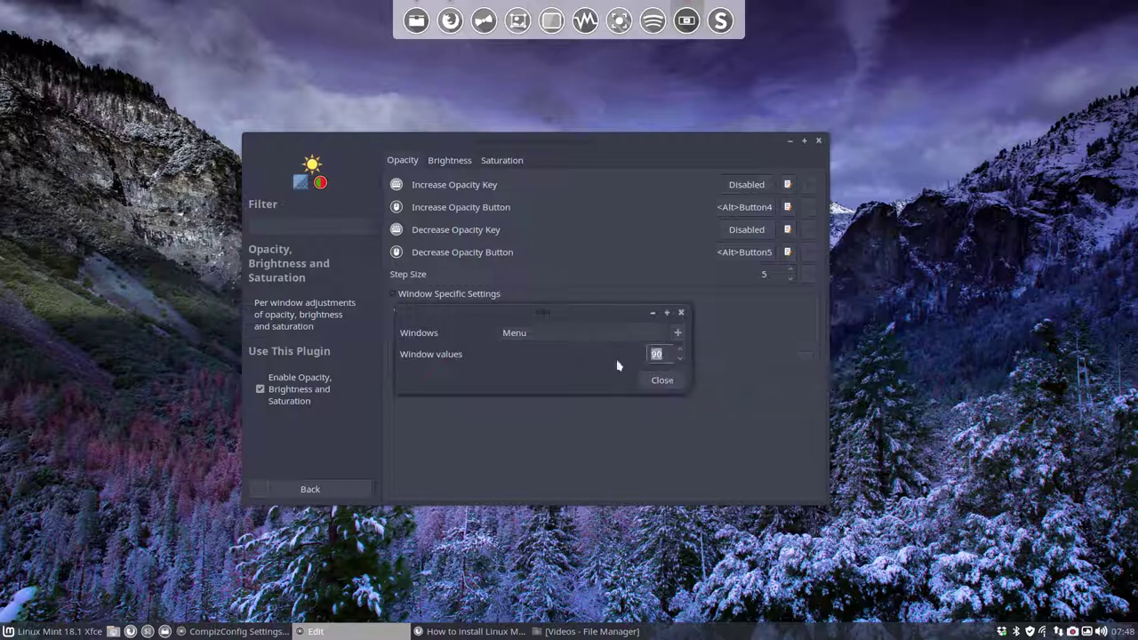
pyautogui.click(662, 381)
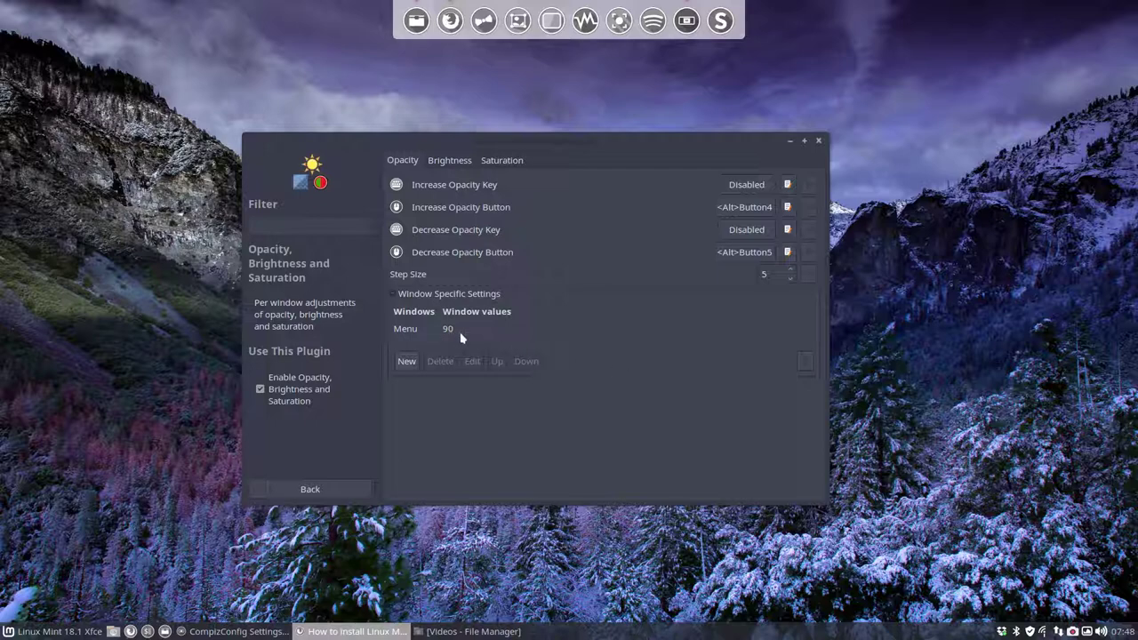
# Step: Launch Sublime Text and open its Tools menu to check the new transparency
pyautogui.click(721, 21)
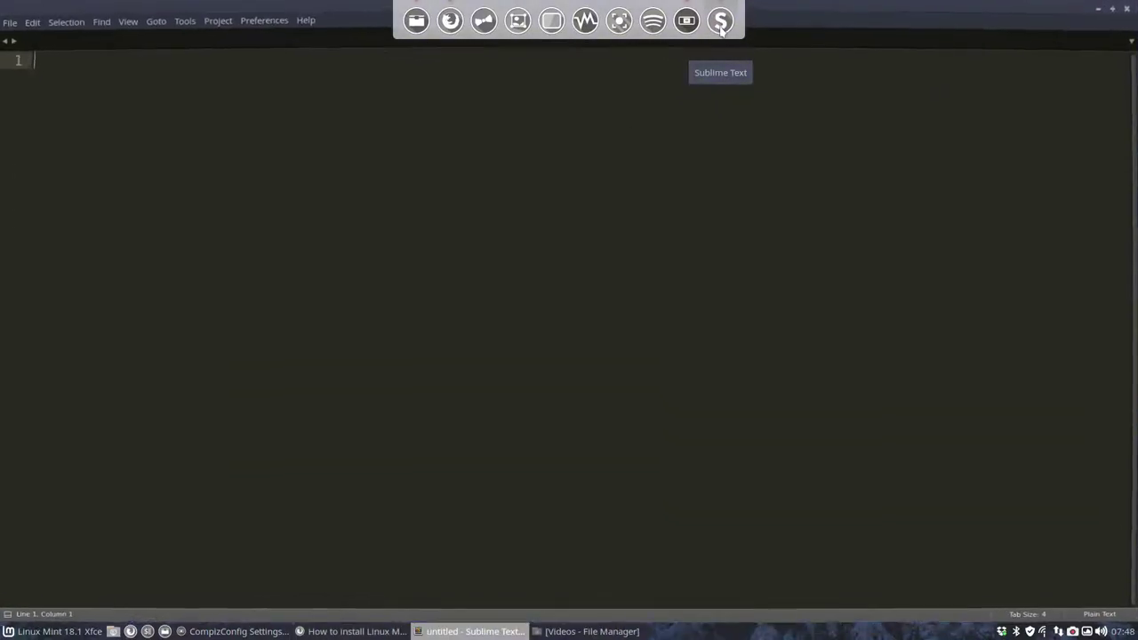
pyautogui.click(221, 24)
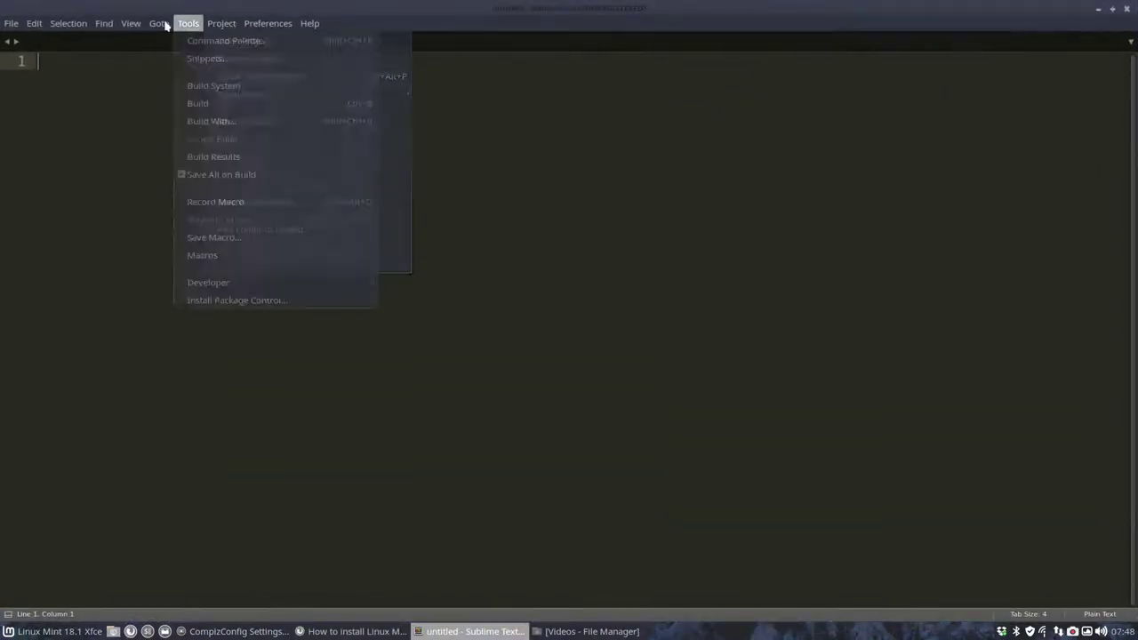
pyautogui.moveTo(18, 24)
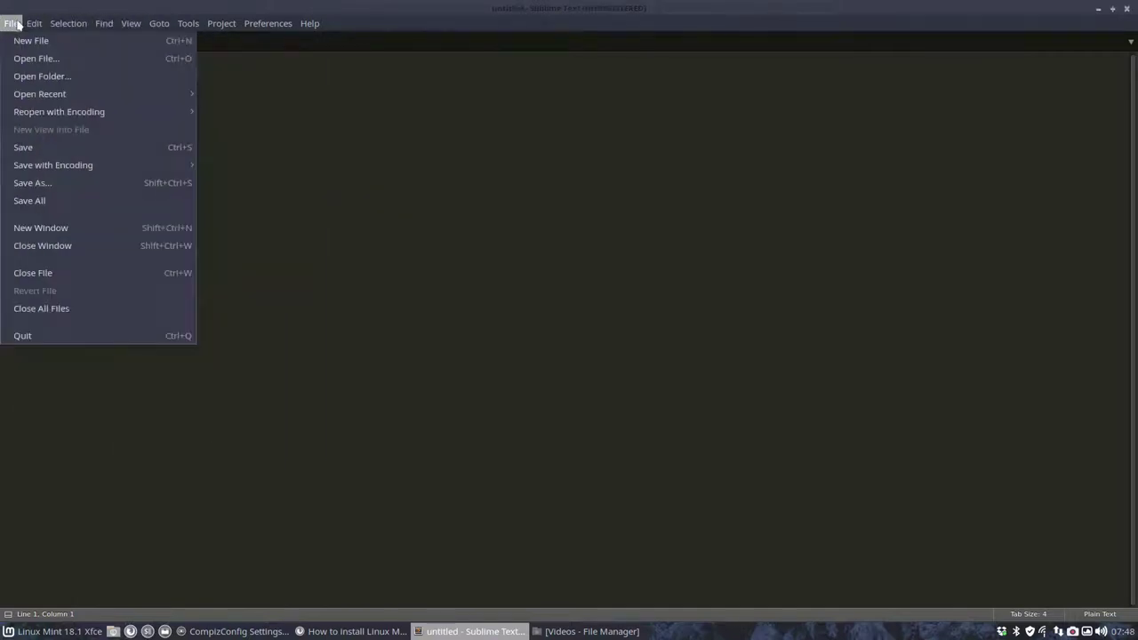
pyautogui.click(370, 210)
# Step: Type 'dsdfdsf', inspect the Edit menu, and close the editor window
pyautogui.write('dsdfdsf')
pyautogui.click(34, 23)
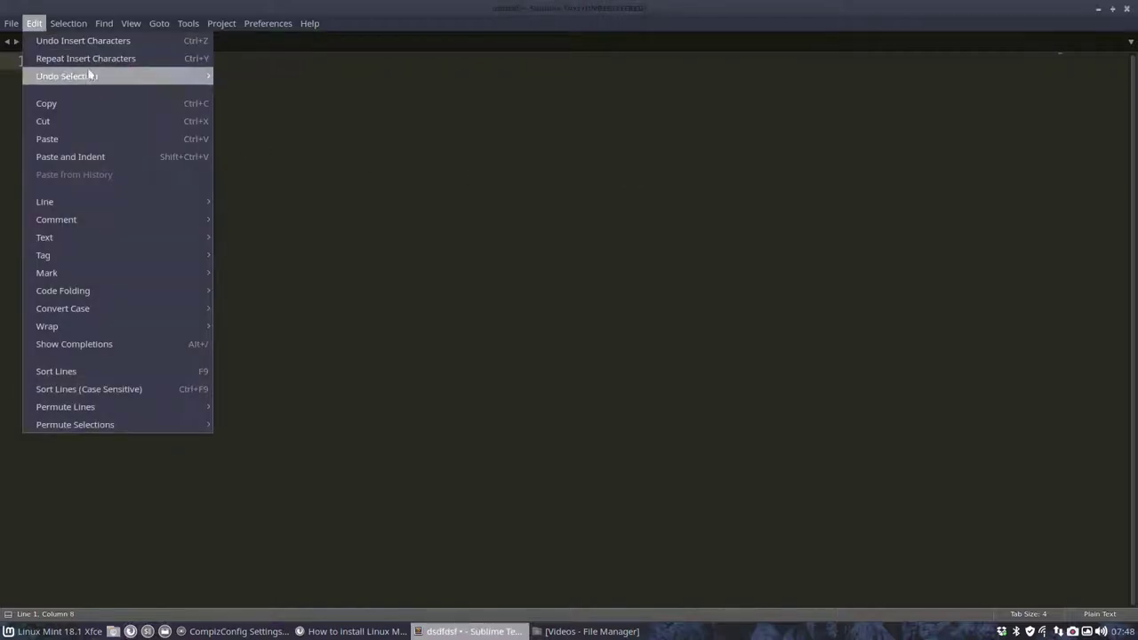
pyautogui.click(713, 211)
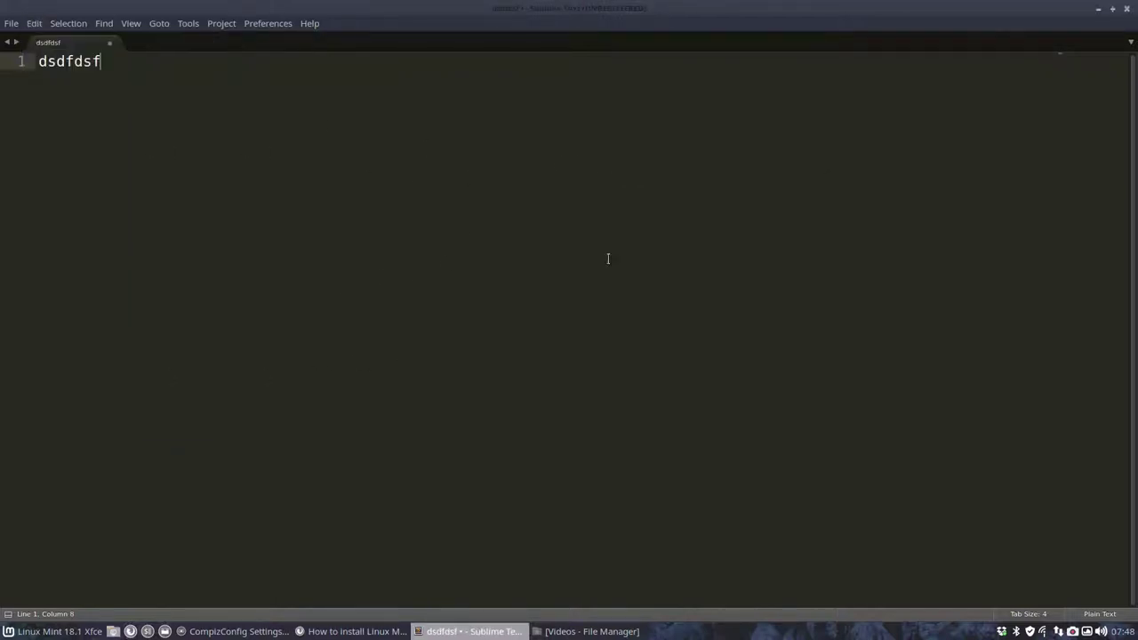
pyautogui.click(1126, 9)
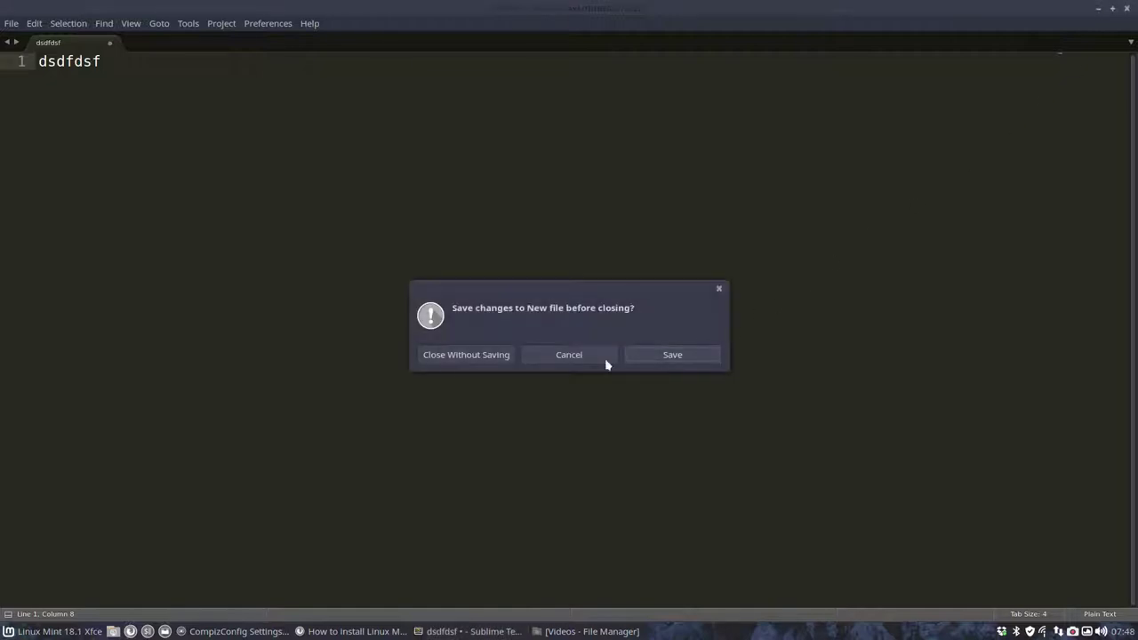
# Step: Discard the editor's test text, then add a DropdownMenu window rule with opacity 85
pyautogui.click(483, 356)
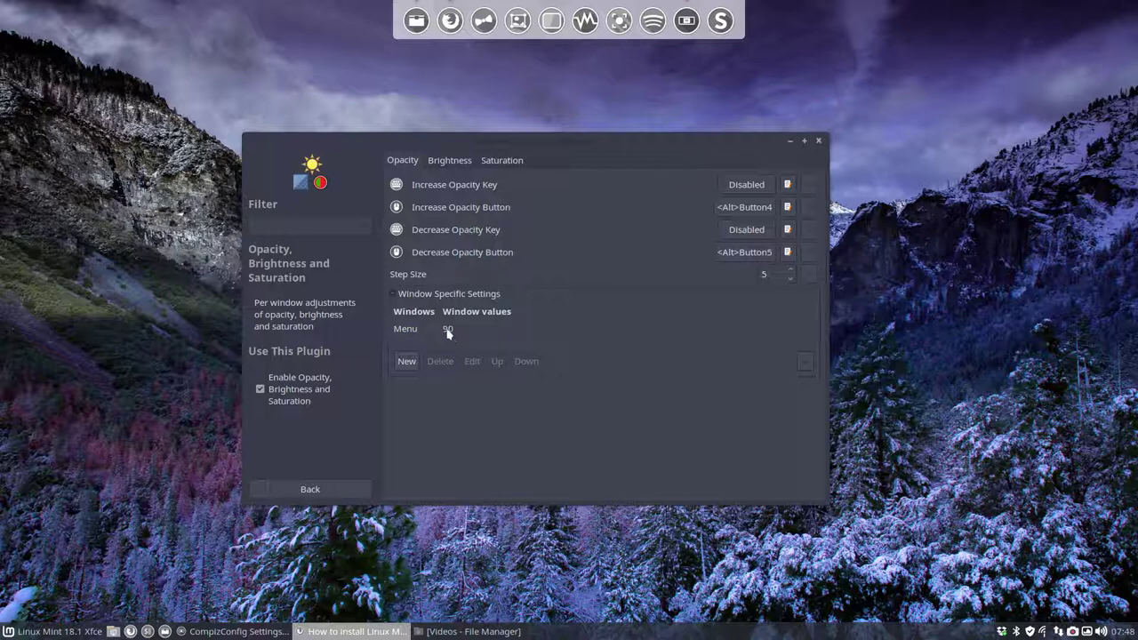
pyautogui.click(408, 362)
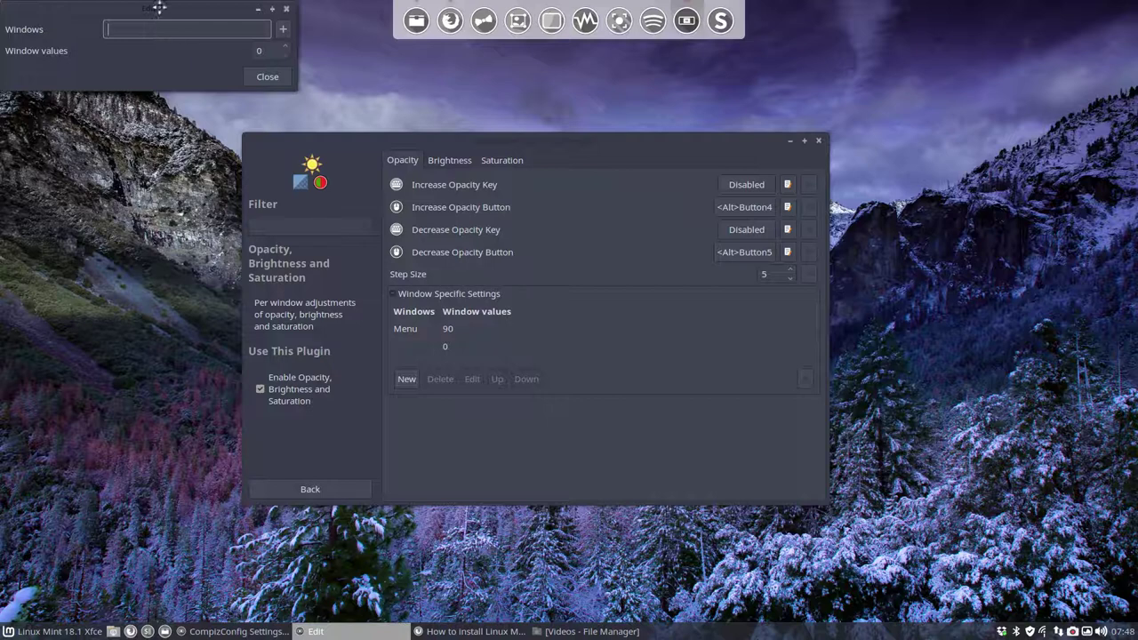
pyautogui.moveTo(160, 8); pyautogui.dragTo(649, 355)
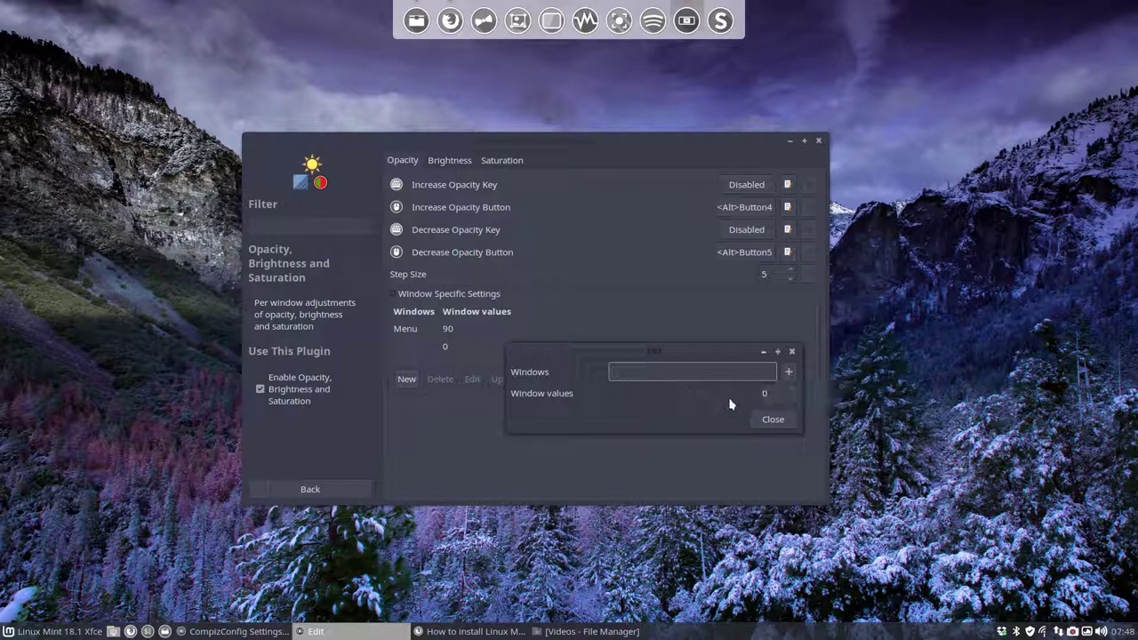
pyautogui.write('Dro')
pyautogui.write('pdown')
pyautogui.write('M')
pyautogui.write('Menu')
pyautogui.click(764, 393)
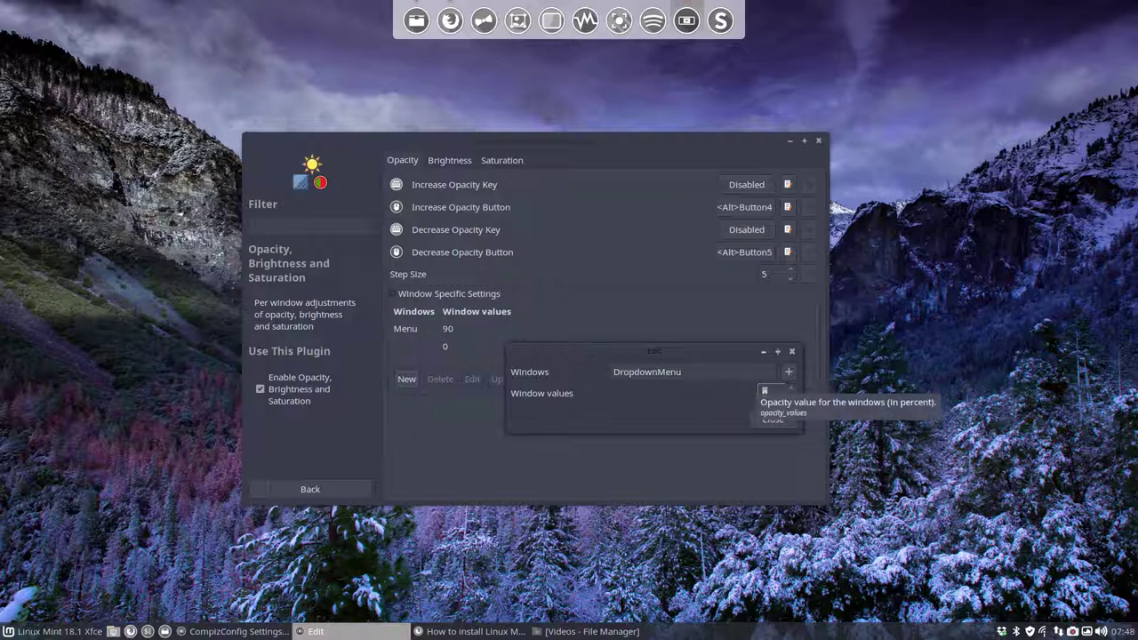
pyautogui.write('85')
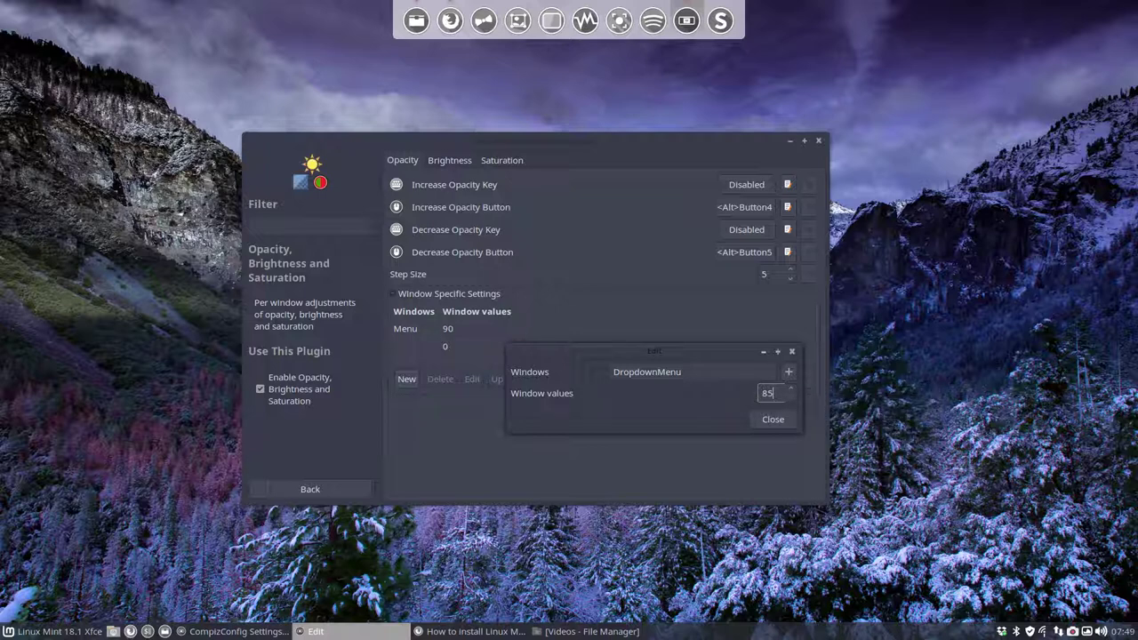
pyautogui.click(771, 422)
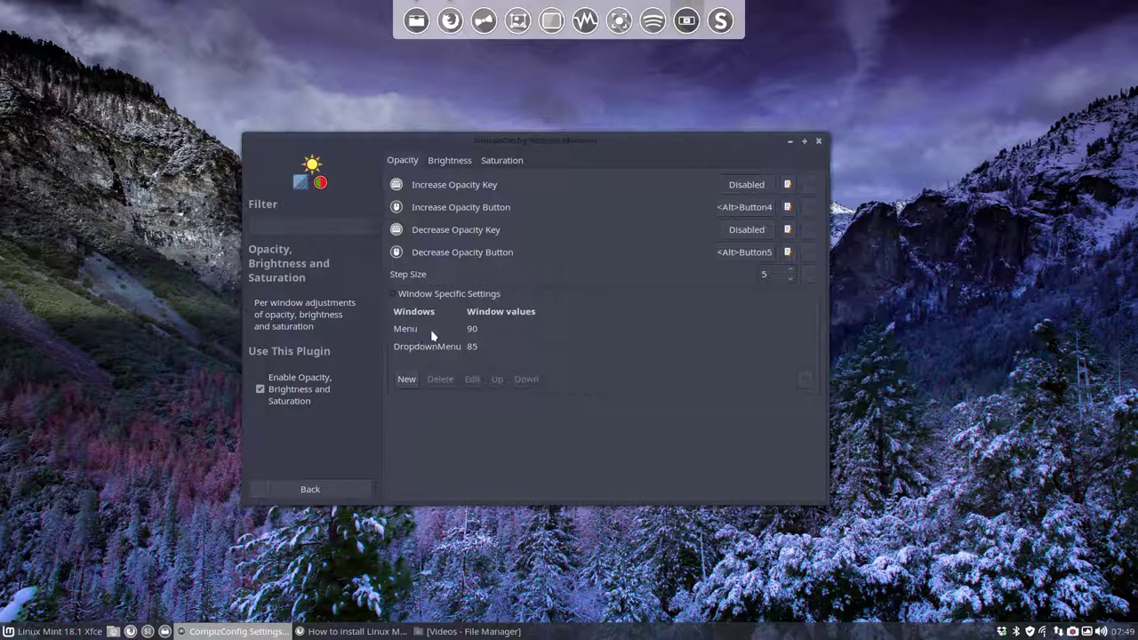
# Step: Add a Tooltip window rule with opacity value 90
pyautogui.click(406, 378)
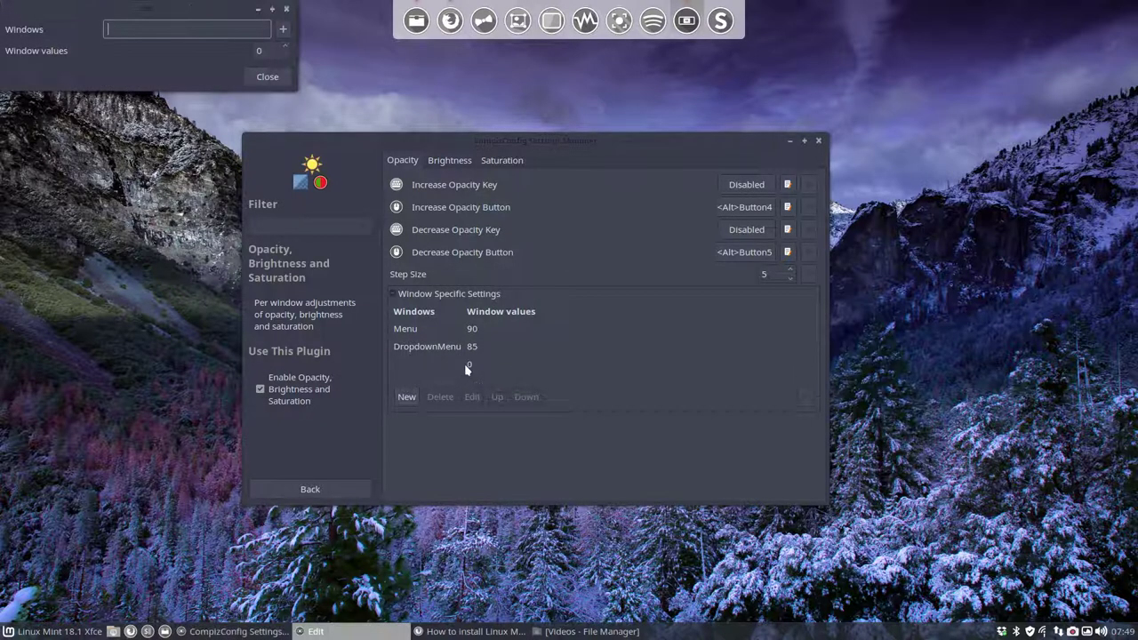
pyautogui.moveTo(147, 8); pyautogui.dragTo(697, 367)
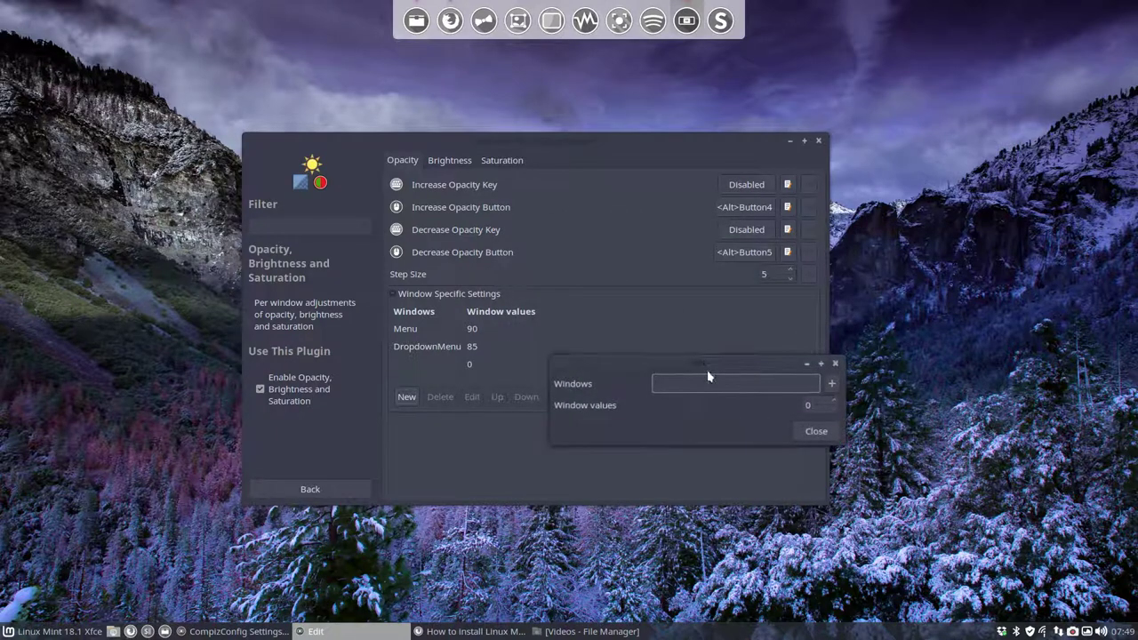
pyautogui.write('Tooltip')
pyautogui.click(799, 405)
pyautogui.write('90')
pyautogui.click(814, 431)
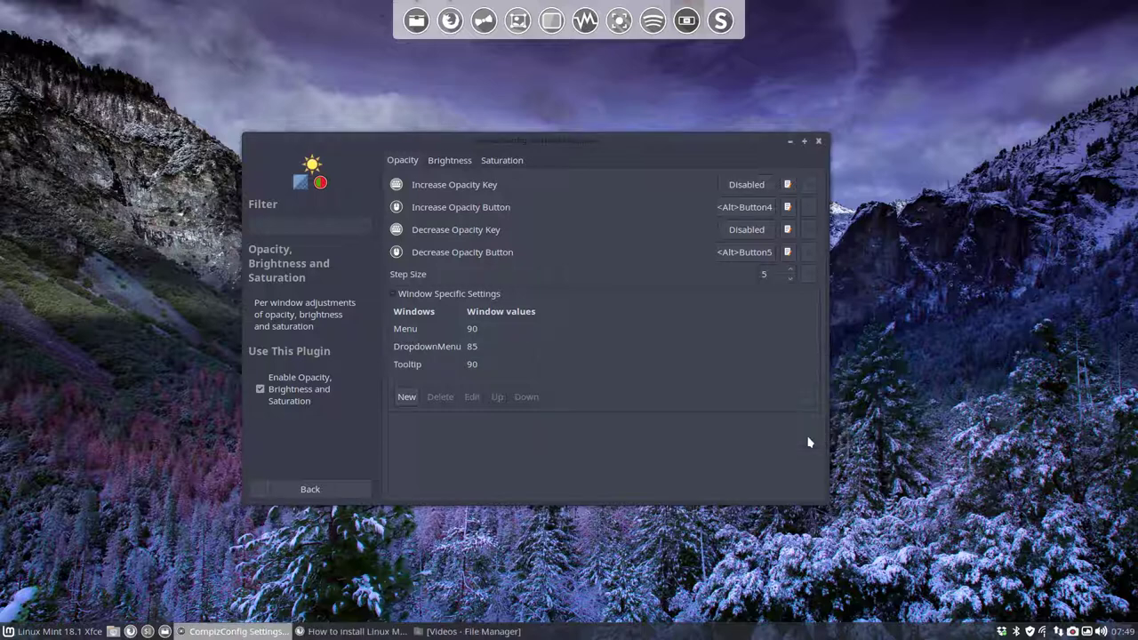
pyautogui.click(407, 397)
pyautogui.moveTo(201, 11); pyautogui.dragTo(682, 375)
pyautogui.click(641, 394)
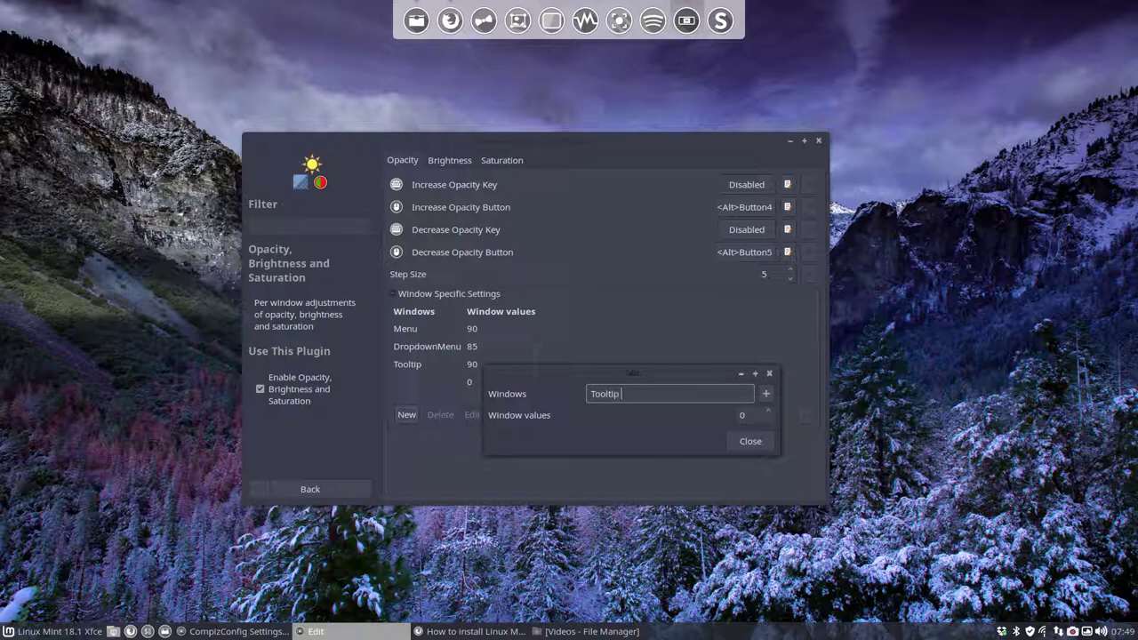
pyautogui.write('Tooltip | Menu')
pyautogui.write('| Popp')
pyautogui.press('BackSpace')
pyautogui.write('u | PopupMenu | Dropdown')
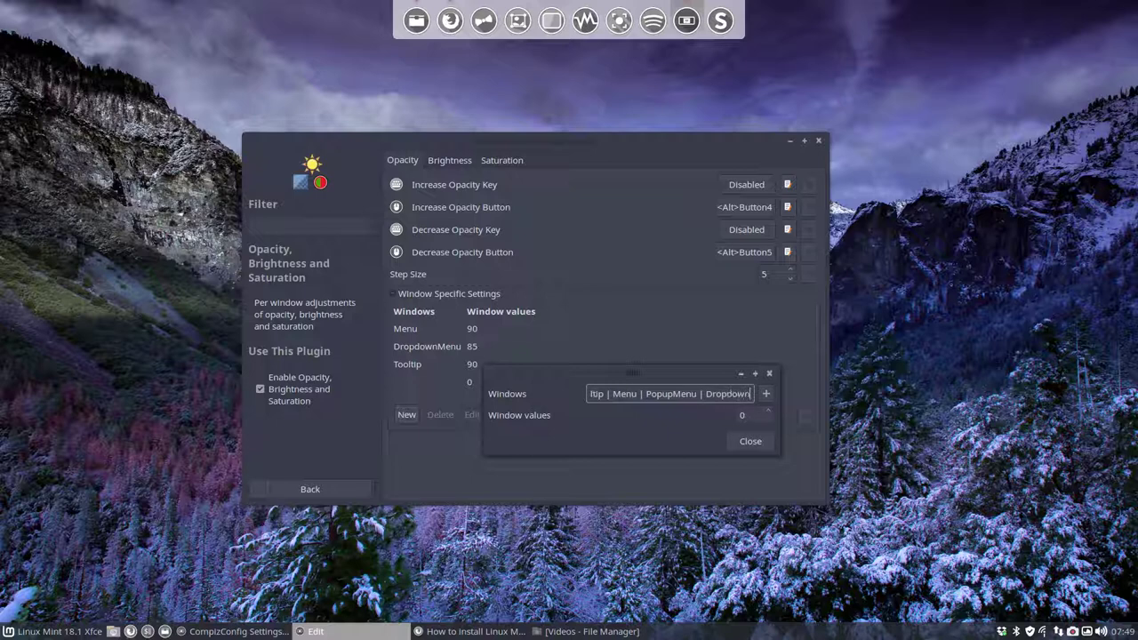
pyautogui.write('Menu')
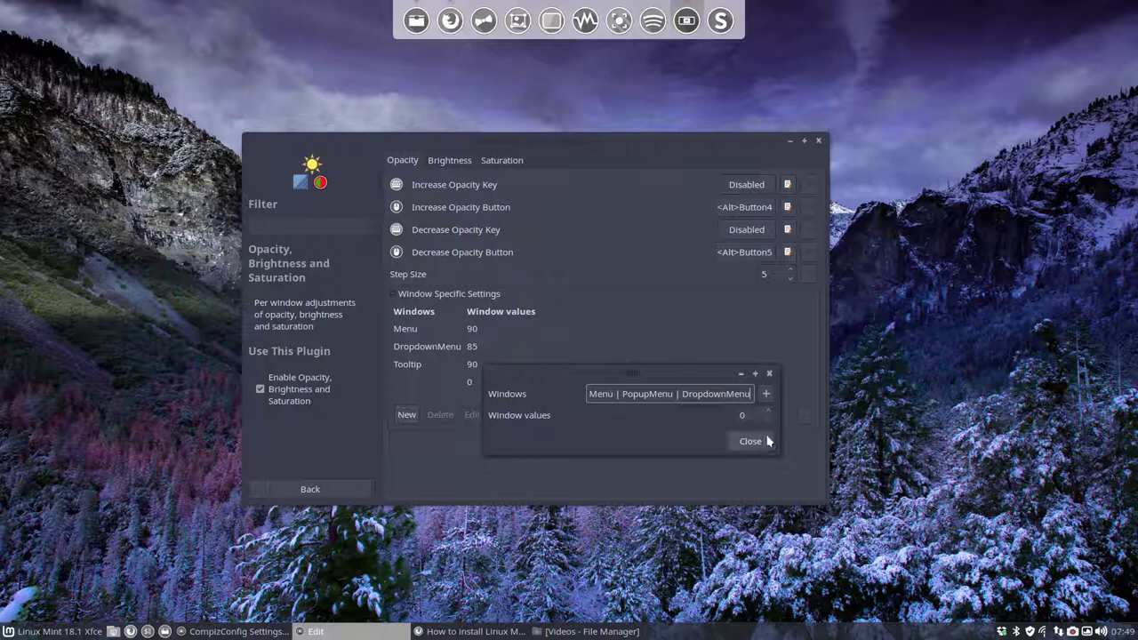
pyautogui.click(736, 414)
pyautogui.write('90')
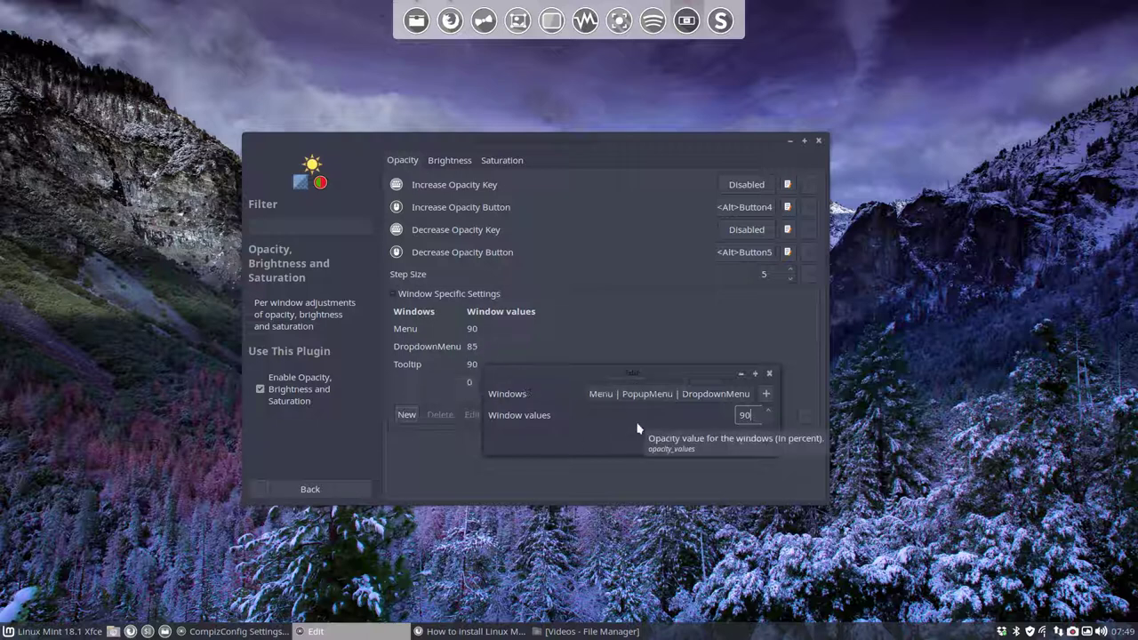
pyautogui.click(627, 394)
pyautogui.moveTo(626, 394); pyautogui.dragTo(668, 394)
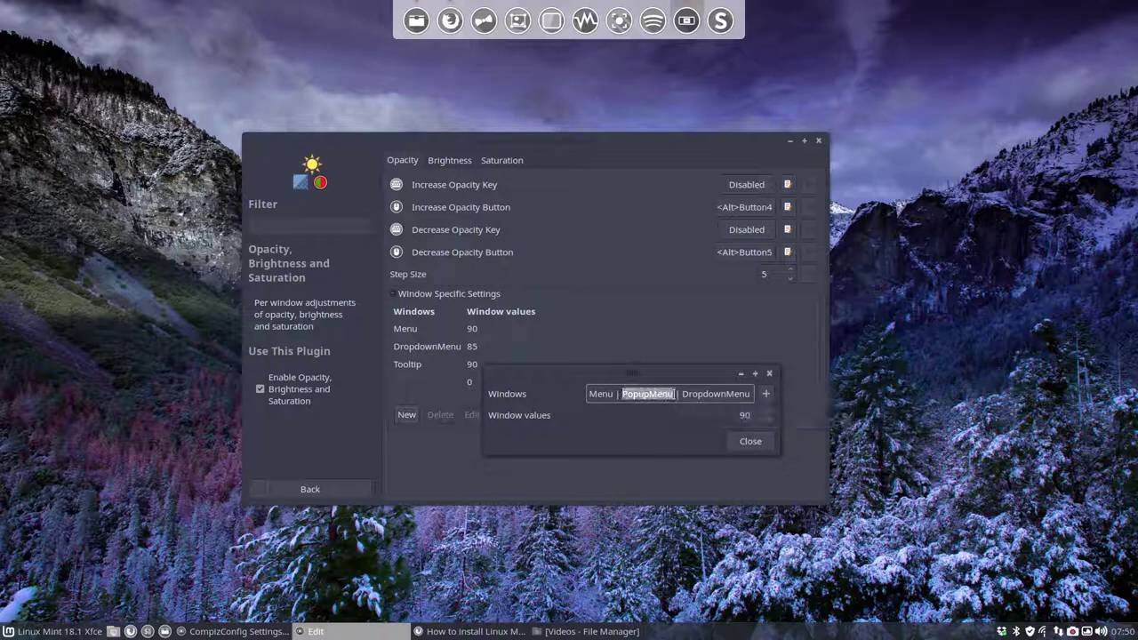
pyautogui.rightClick(664, 394)
pyautogui.click(686, 420)
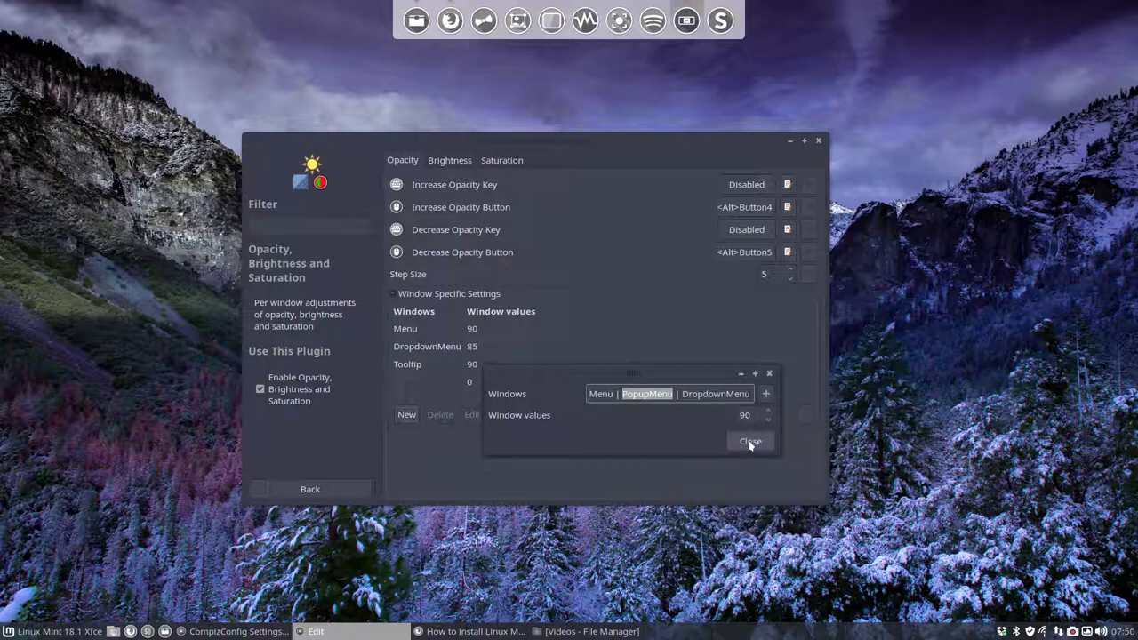
pyautogui.click(749, 442)
pyautogui.click(561, 384)
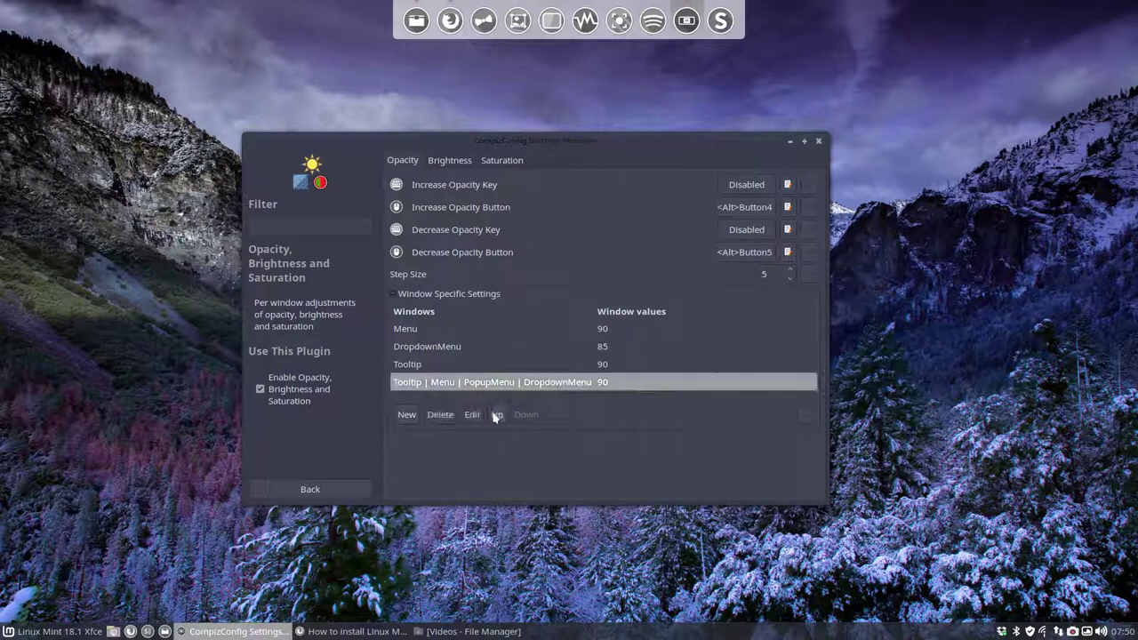
pyautogui.click(439, 414)
# Step: Create a new rule with PopupMenu pasted into Windows and opacity value 90
pyautogui.click(407, 396)
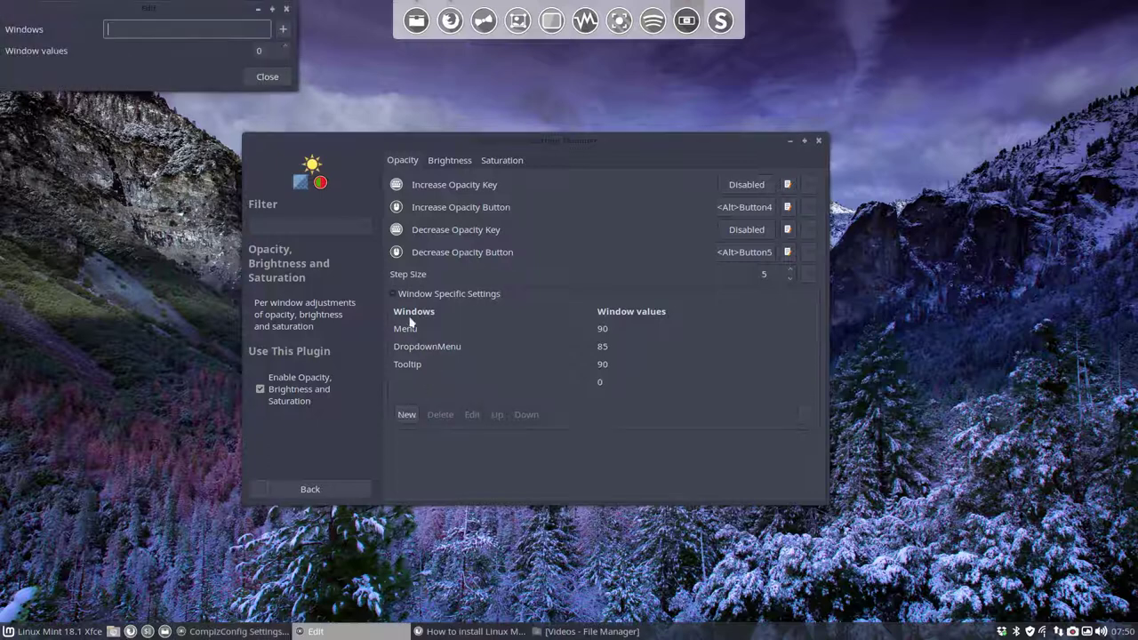
pyautogui.write('PopupMenu')
pyautogui.click(260, 51)
pyautogui.write('90')
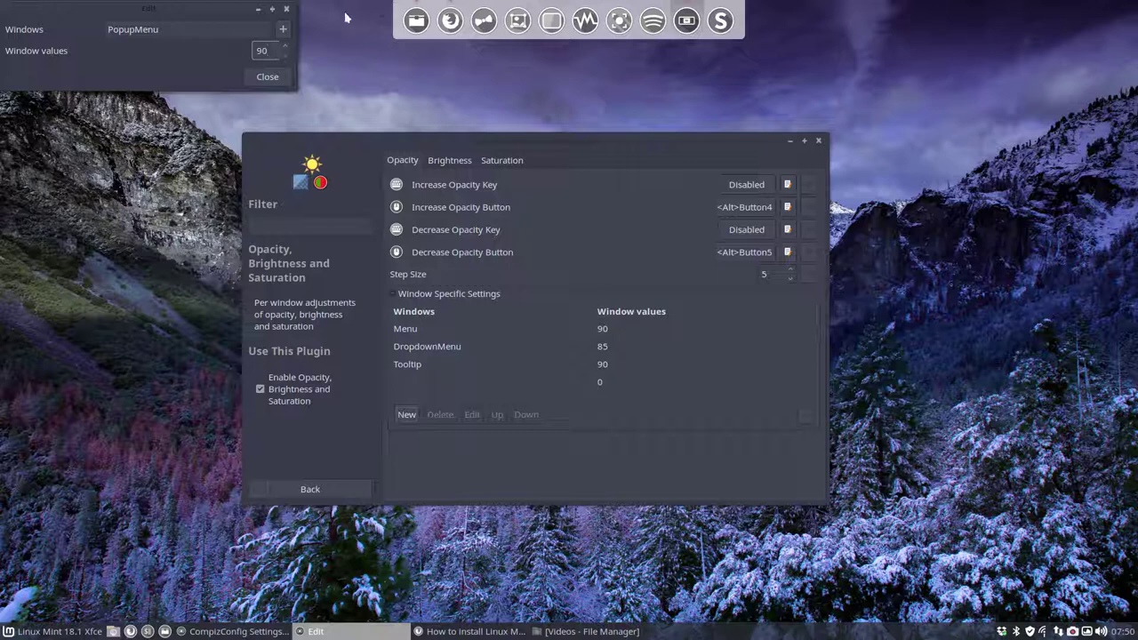
pyautogui.click(267, 77)
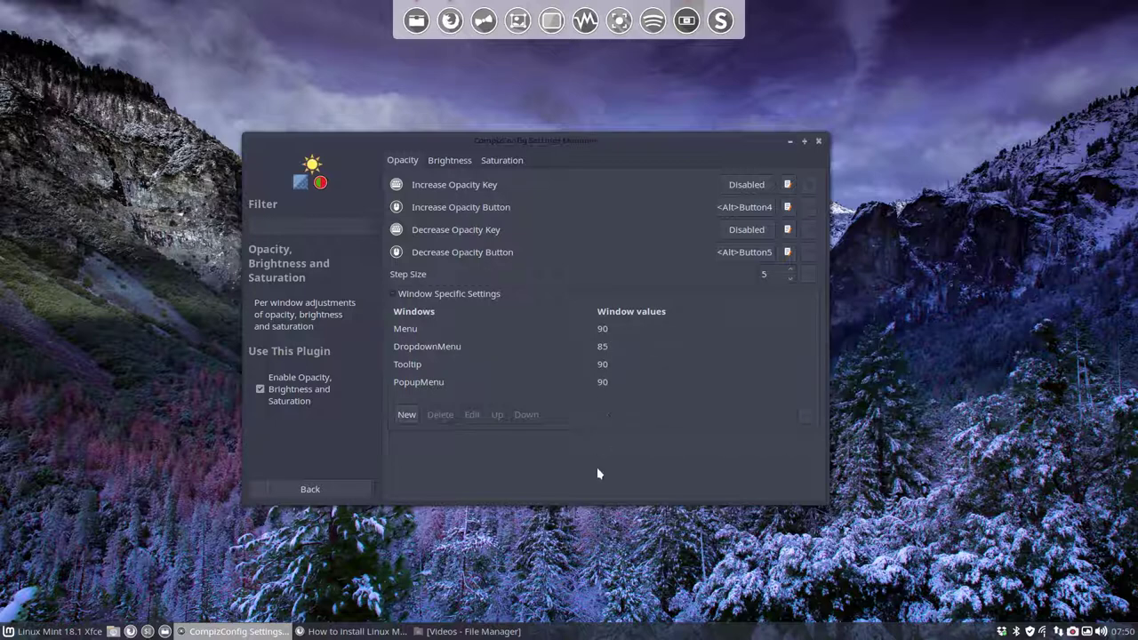
# Step: Launch Sublime Text, inspect the Edit and Selection menus, and type scratch text 'sfsdf'
pyautogui.click(720, 20)
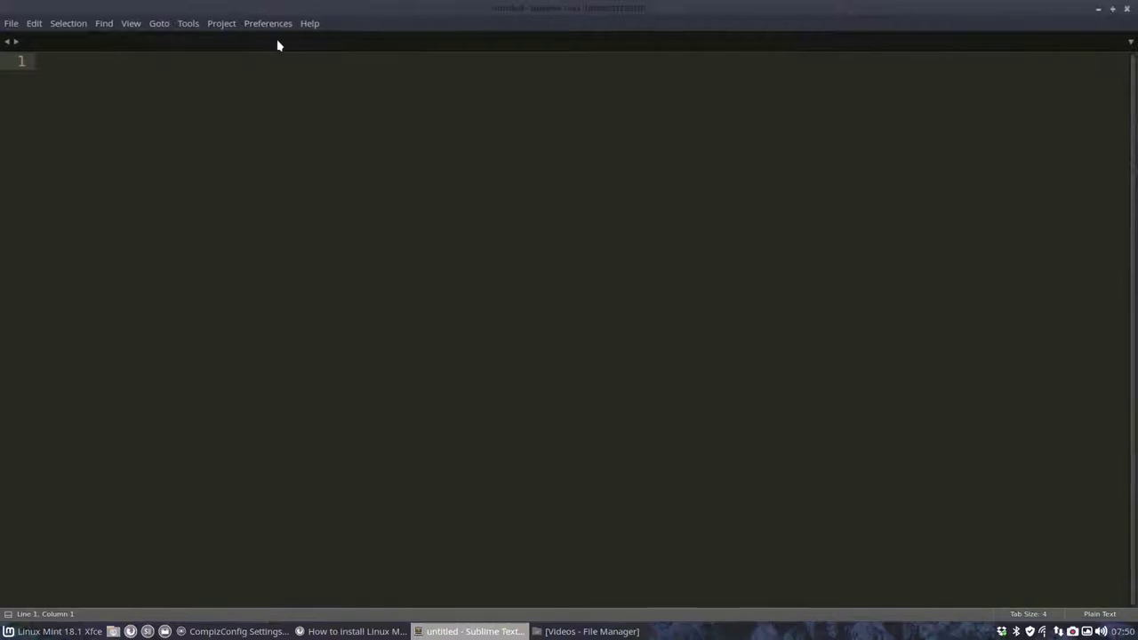
pyautogui.click(270, 24)
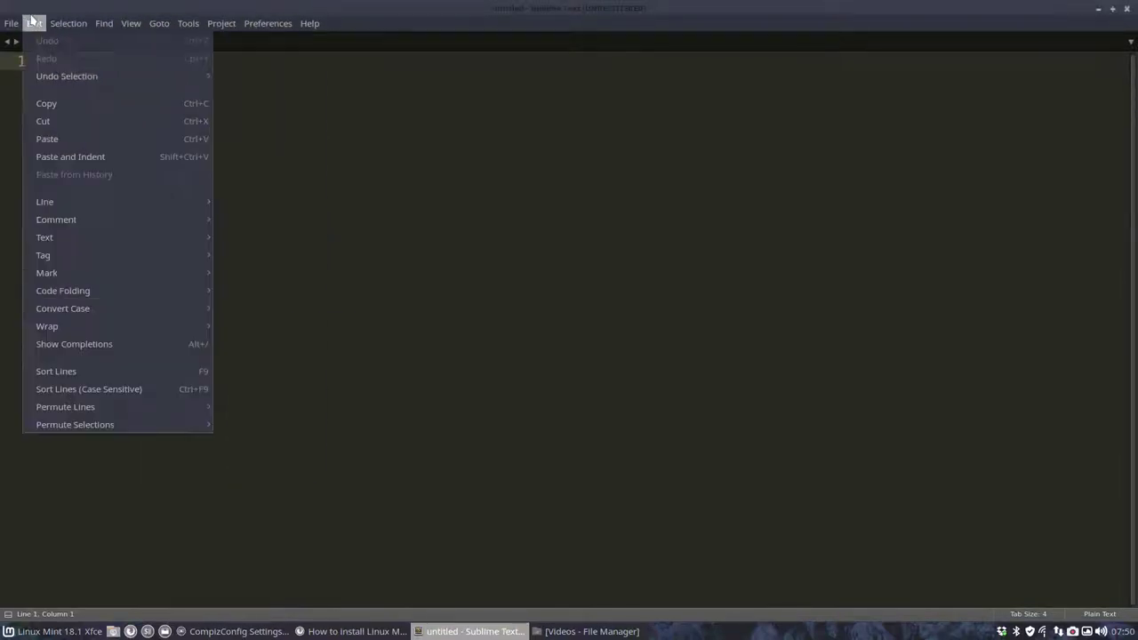
pyautogui.click(200, 171)
pyautogui.write('sfsdf')
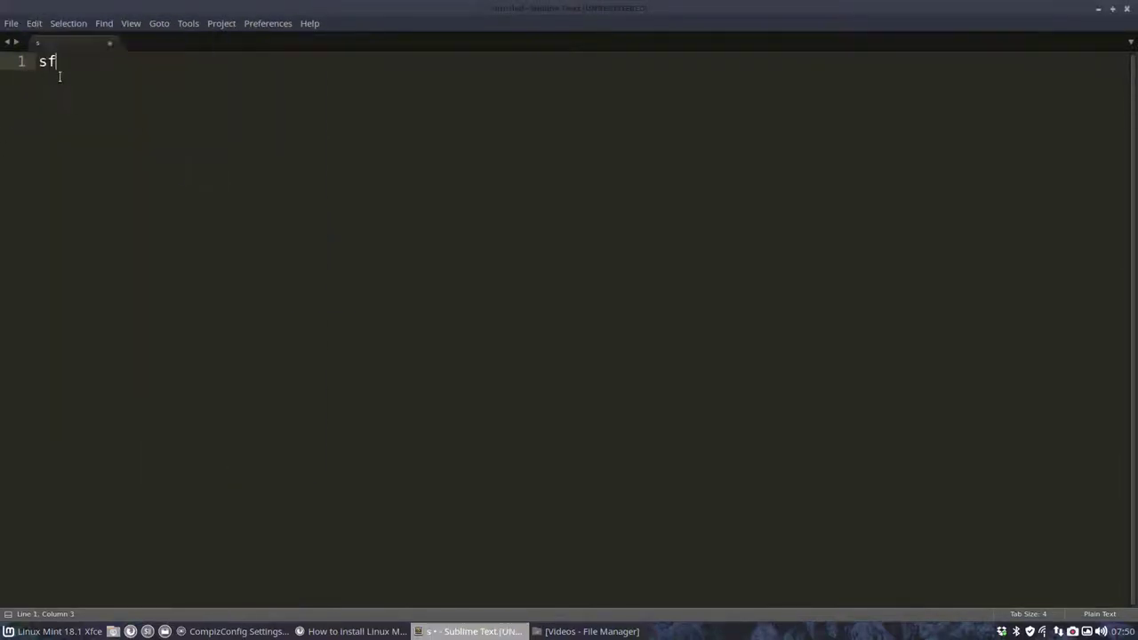
pyautogui.click(70, 25)
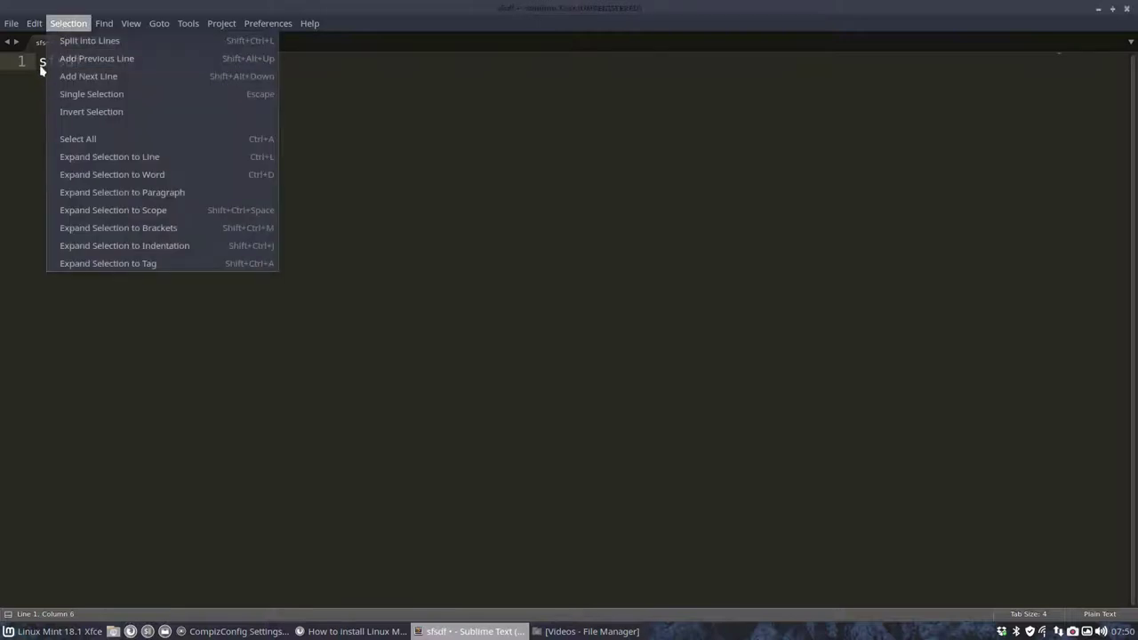
pyautogui.click(258, 364)
# Step: Close Sublime Text, discarding the unsaved scratch text, to return to the opacity rules
pyautogui.click(1126, 9)
pyautogui.click(475, 359)
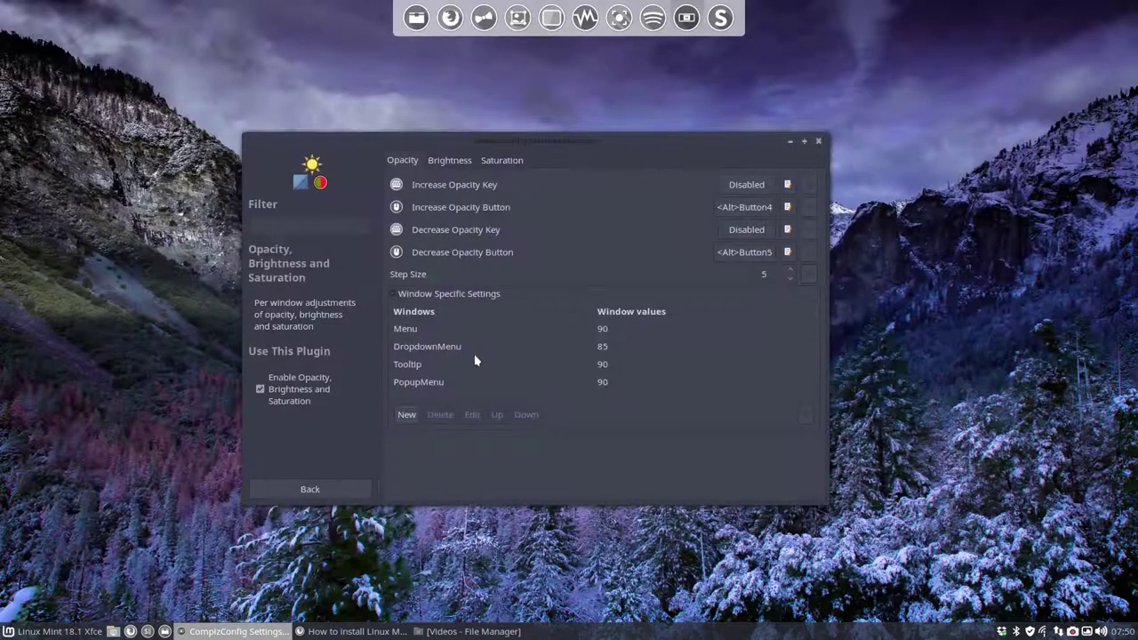